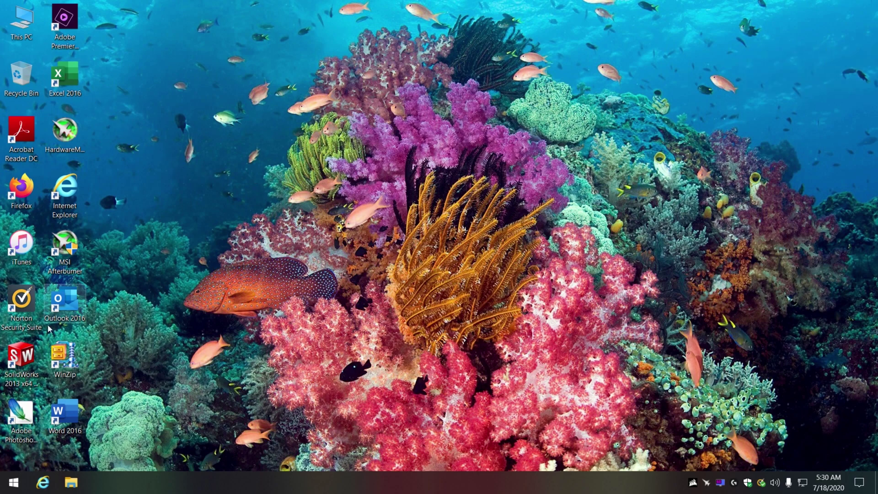
- Launch Disk Cleanup from a Start search for 'di' and scan drive C:
click(14, 480)
text(di)
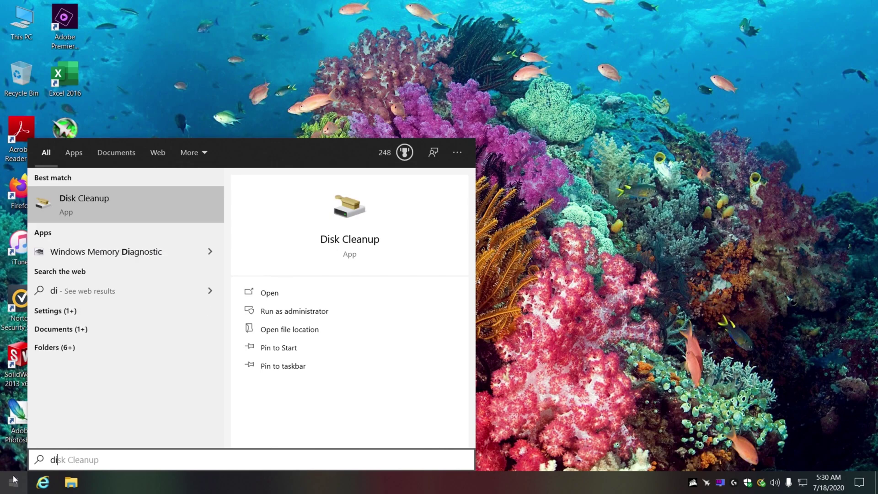
click(106, 206)
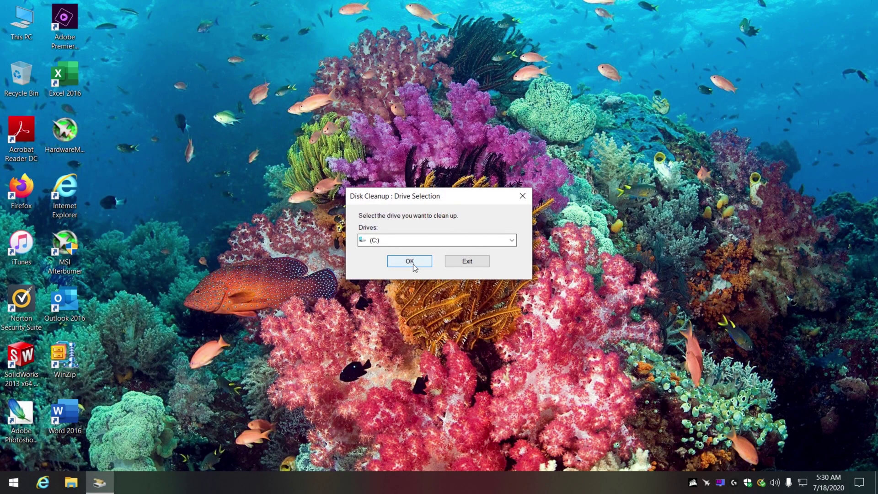
click(411, 262)
- Review the 21.5 MB file list and rescan including Windows system files
scroll(242, 121, down, 1)
scroll(242, 121, up, 1)
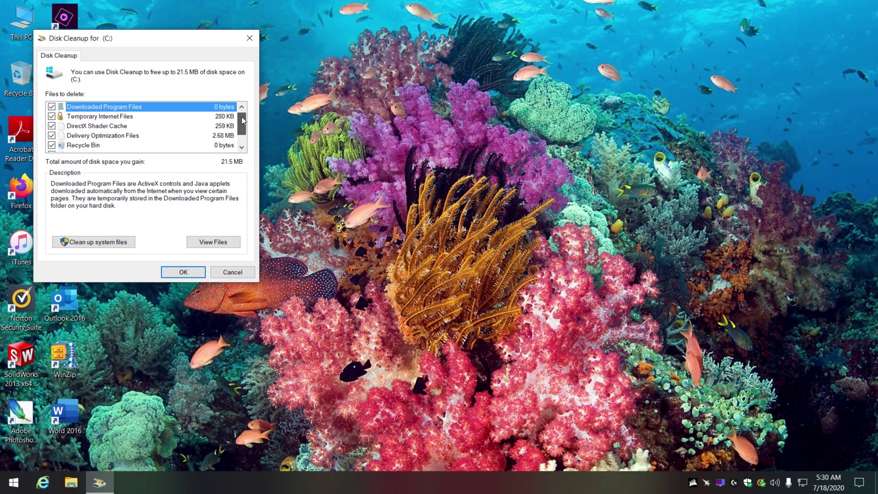
click(105, 242)
- Rescan drive C: with system files and permanently delete the checked 21.6 MB of files
click(411, 262)
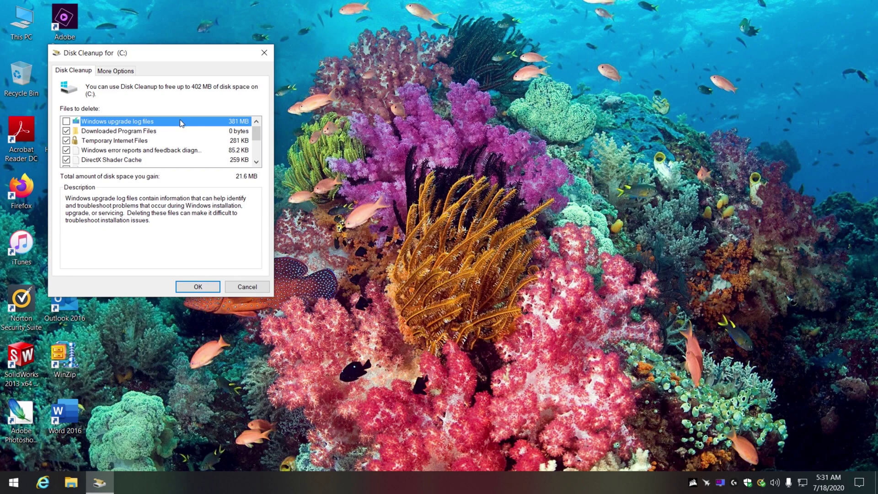
scroll(175, 132, down, 3)
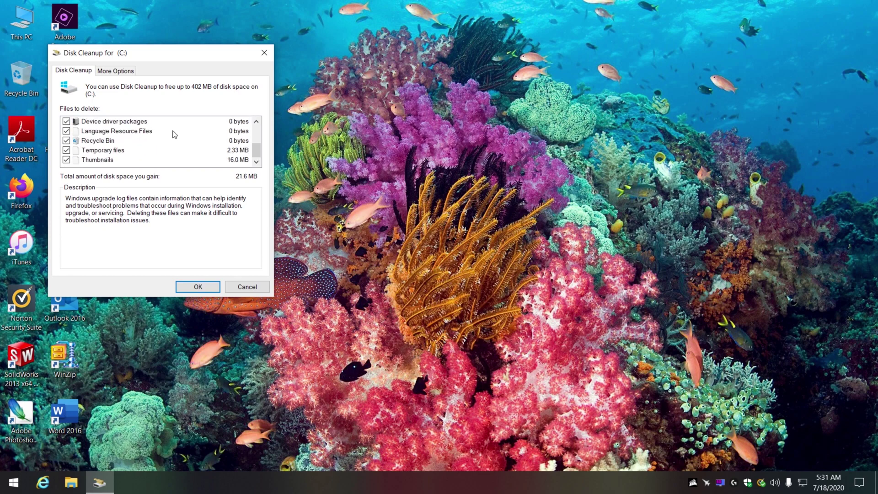
scroll(175, 133, up, 3)
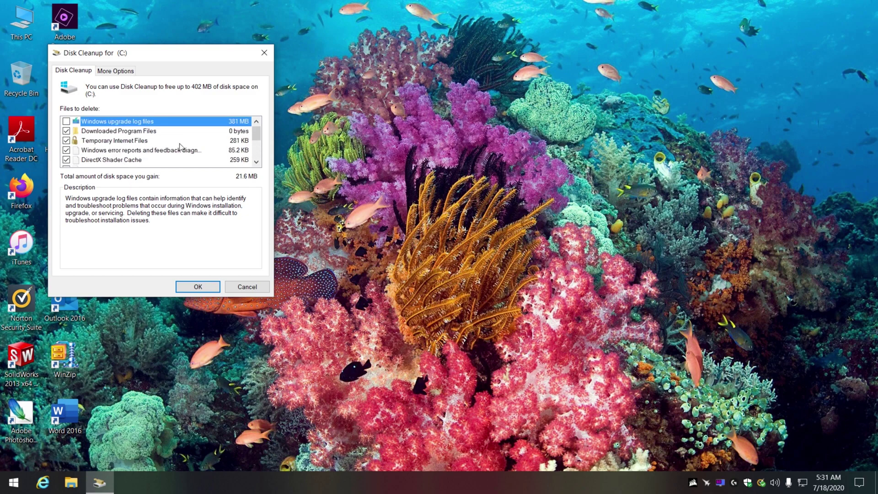
click(199, 286)
click(463, 248)
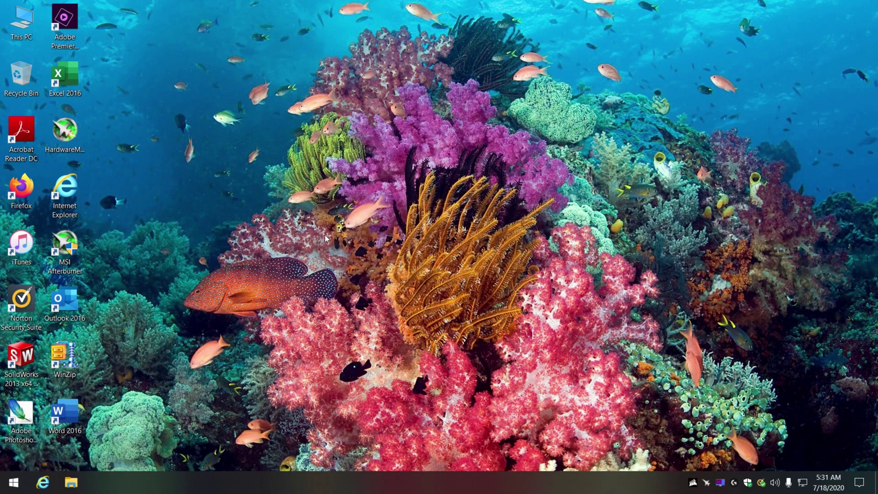
- Launch CCleaner Professional from a Start menu search for 'ccleaner'
click(13, 483)
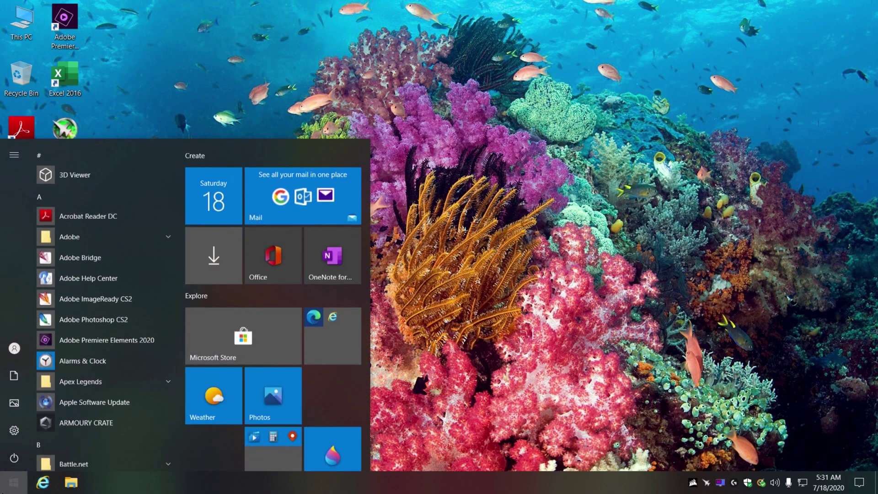
text(ccleaner)
click(112, 213)
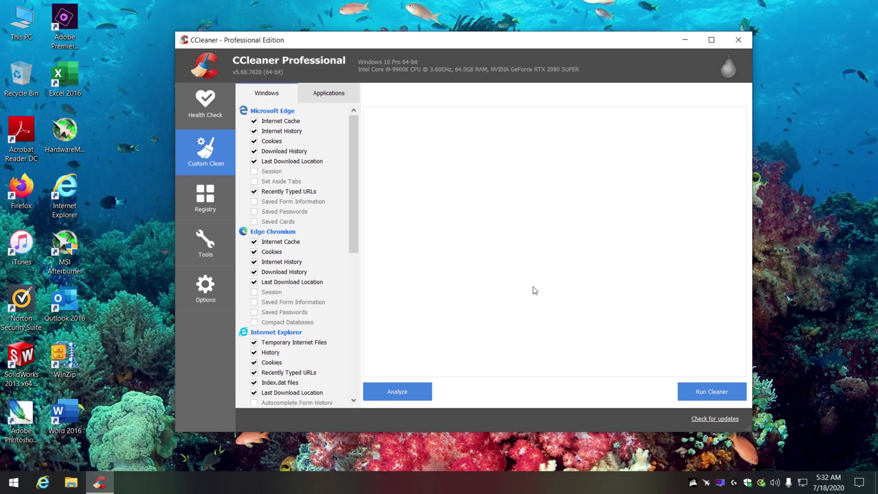
- Analyze and clean about 1,200 MB of browser and system junk in Custom Clean
click(699, 389)
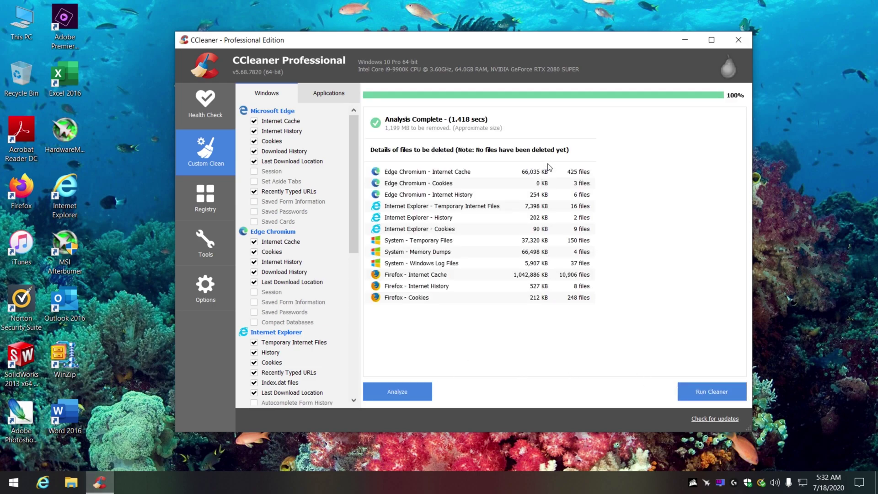
click(686, 391)
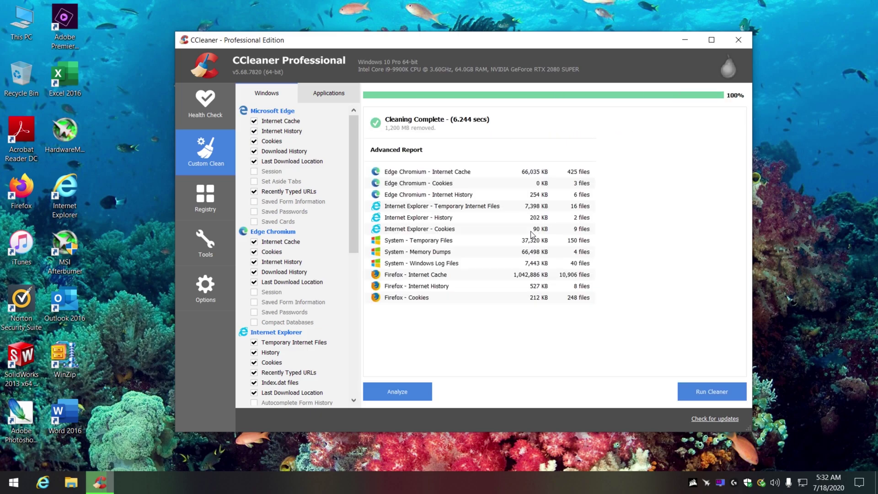
click(697, 393)
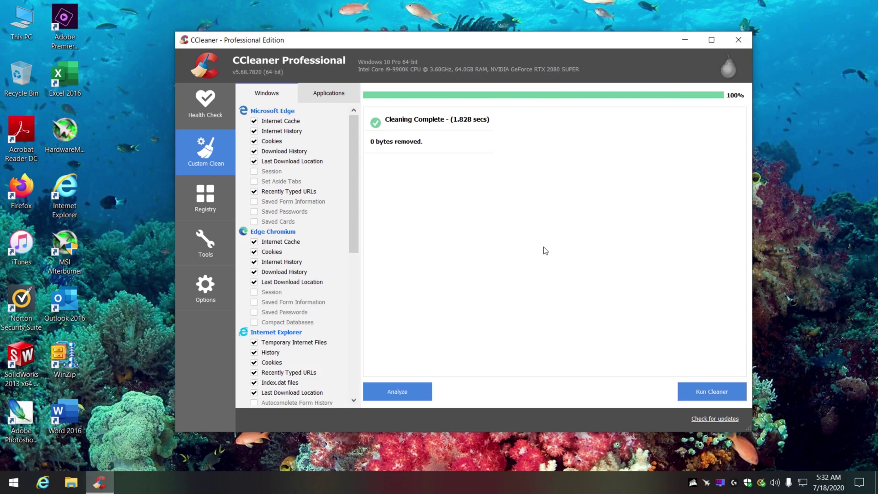
- Clean the checked Applications items, with a final pass removing 0 bytes
click(321, 99)
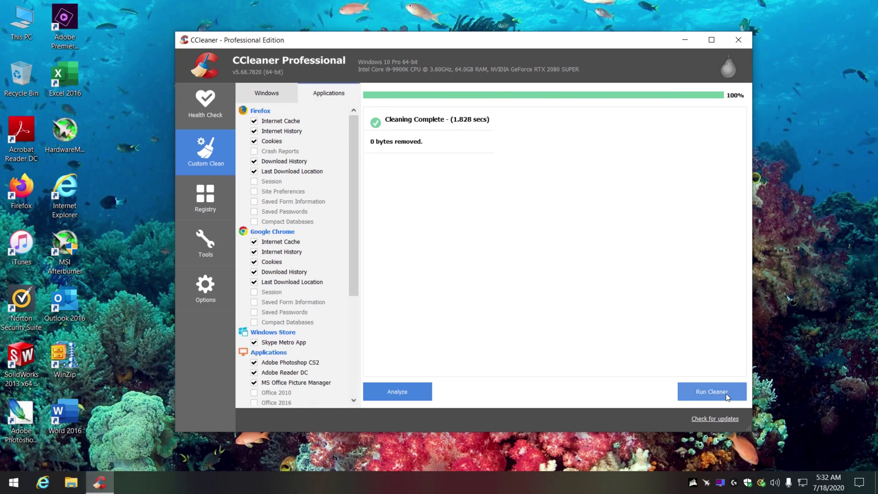
click(704, 391)
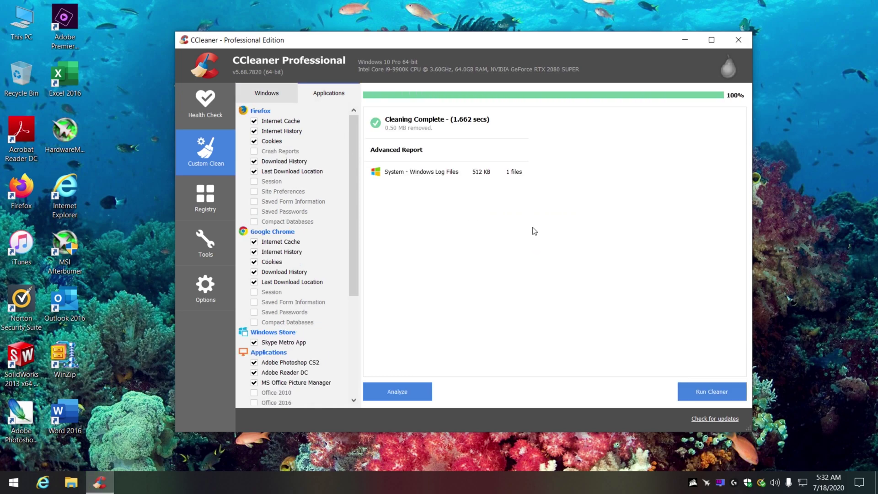
click(694, 387)
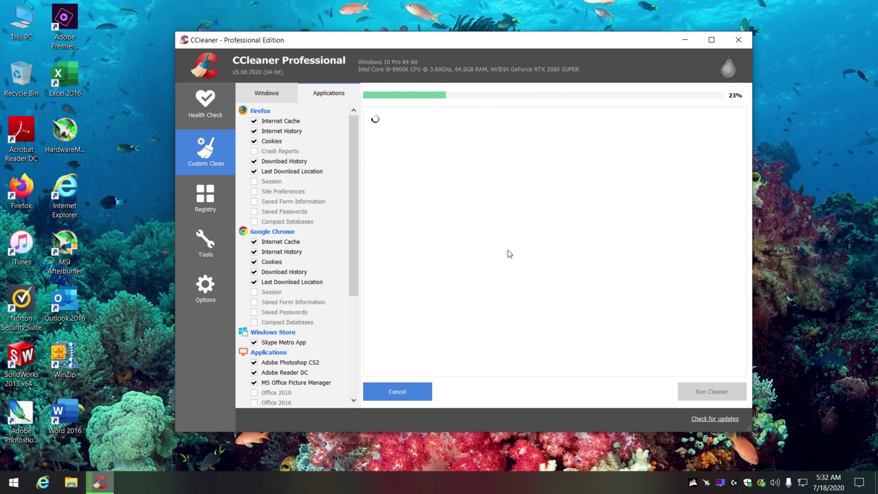
click(209, 200)
- Scan the registry and fix the Unused File Extension (.mcache) issue without a backup
click(430, 392)
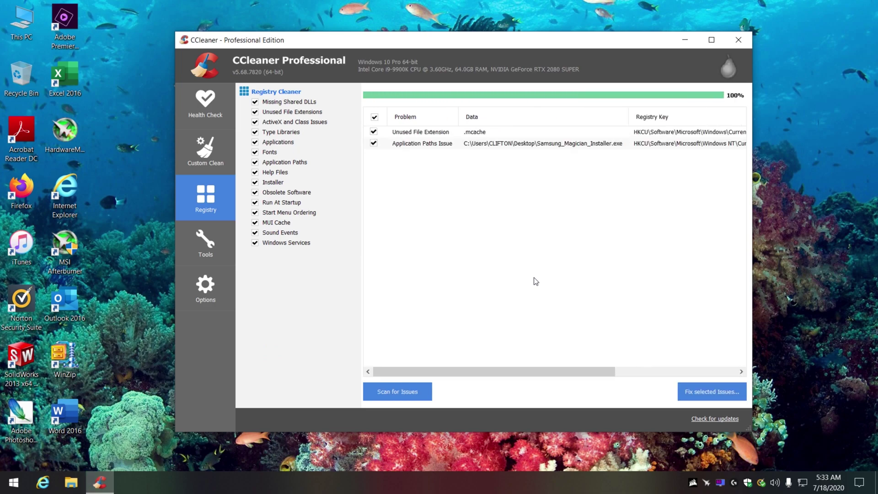
click(713, 392)
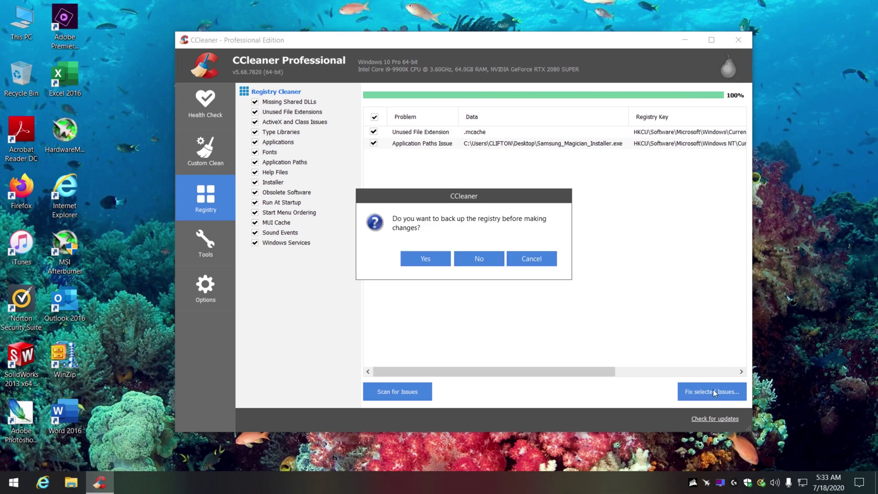
click(472, 255)
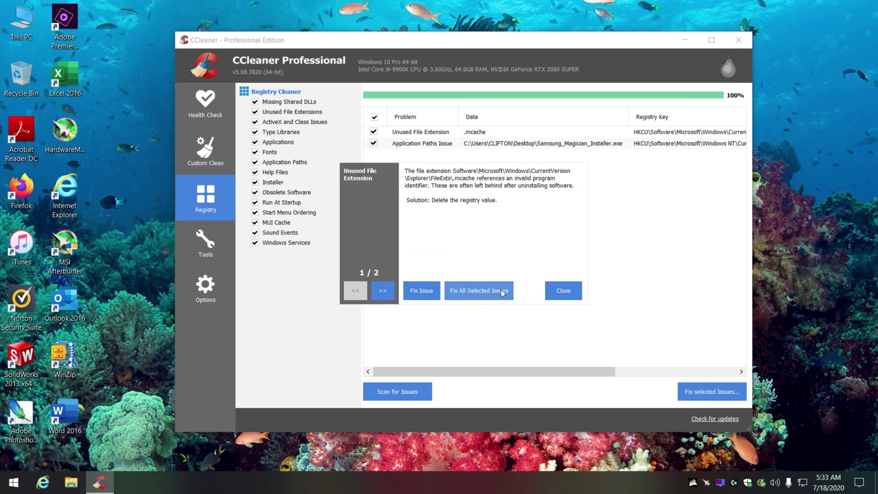
click(417, 290)
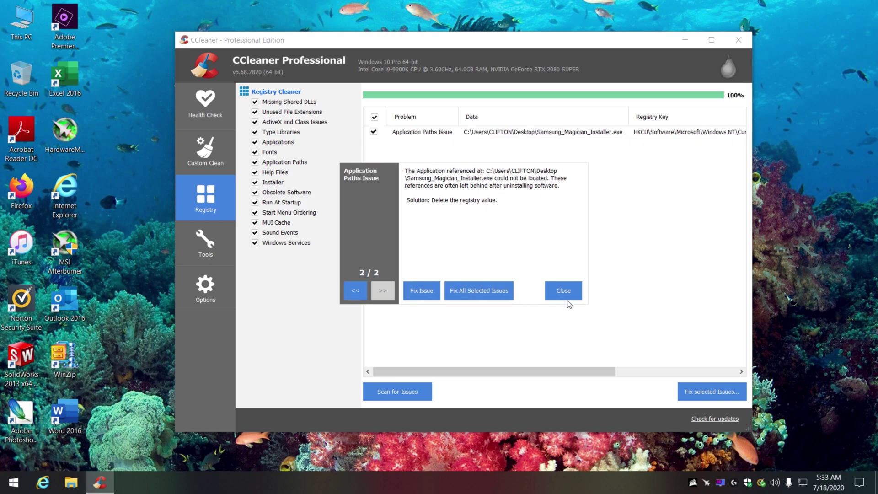
click(569, 295)
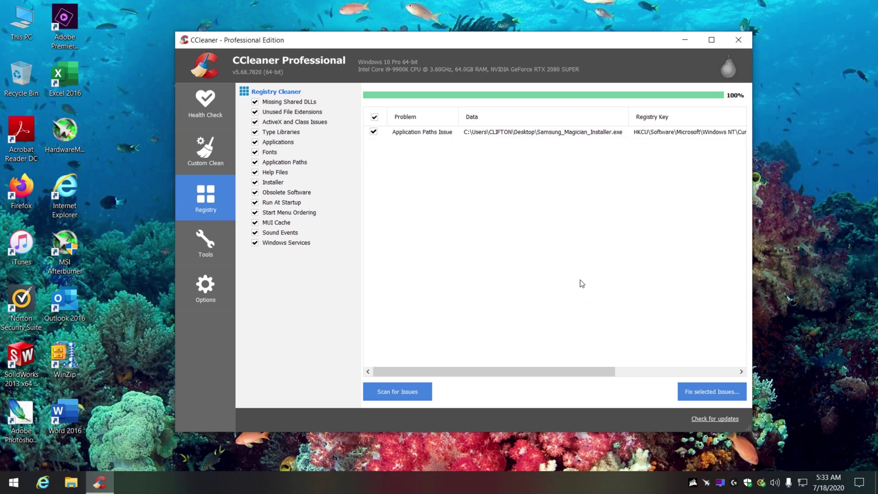
- Rescan, fix the Application Paths Issue without backup, and rescan to confirm no issues
click(428, 393)
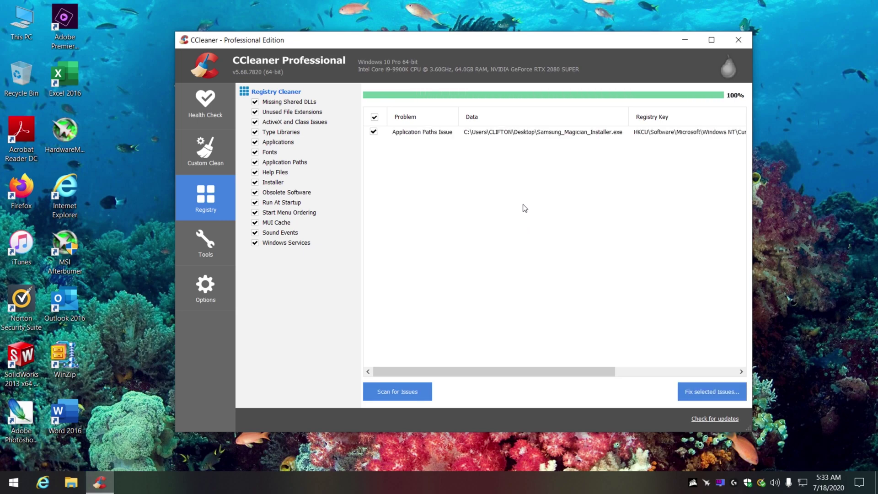
click(711, 395)
click(480, 260)
click(431, 291)
click(559, 293)
click(413, 391)
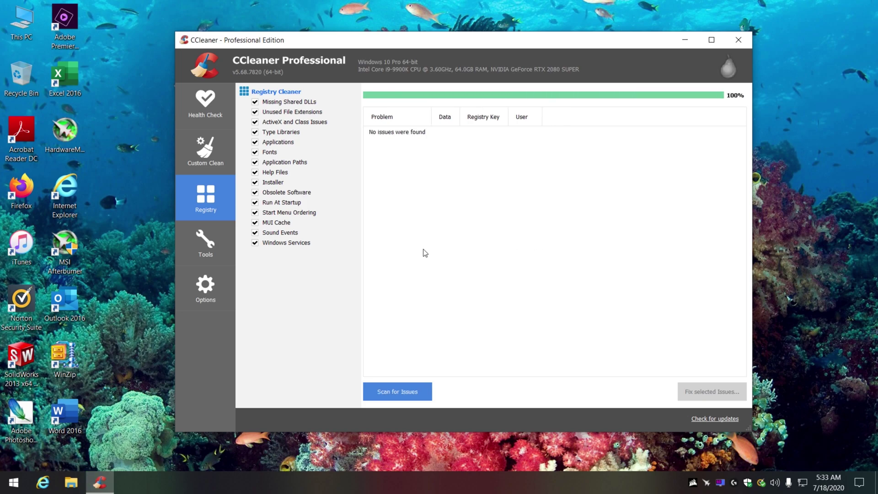
click(205, 287)
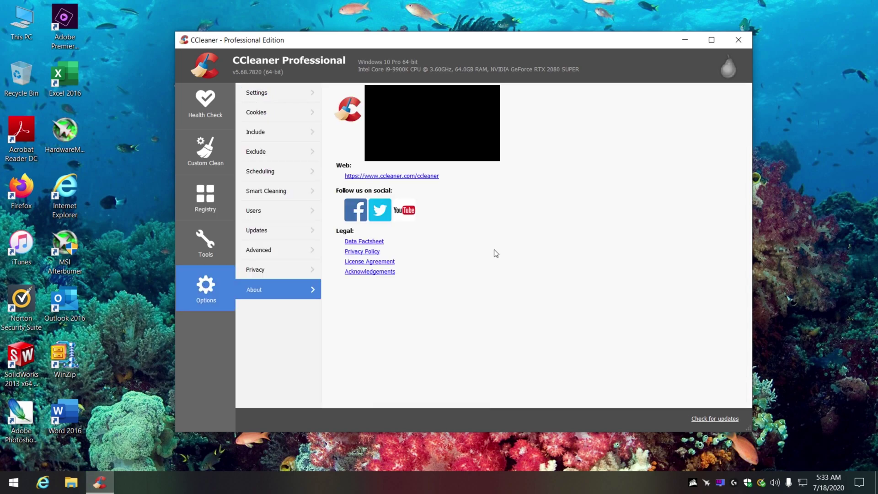
click(204, 243)
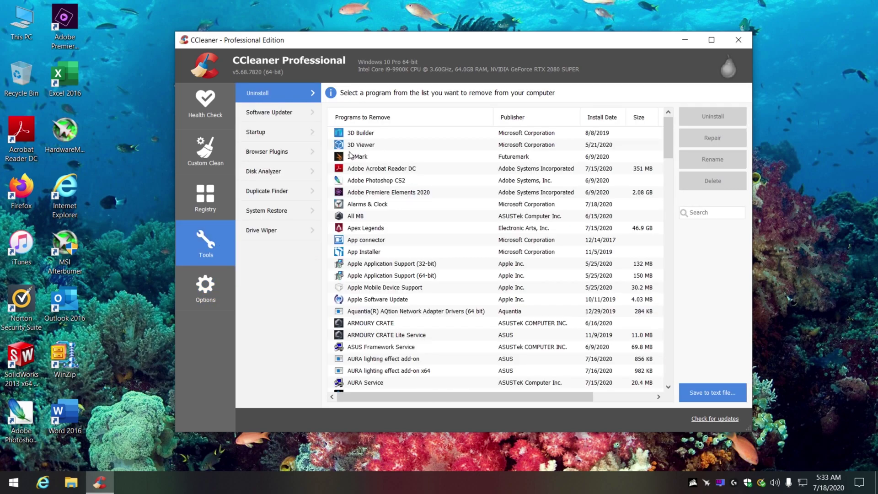
scroll(544, 189, down, 3)
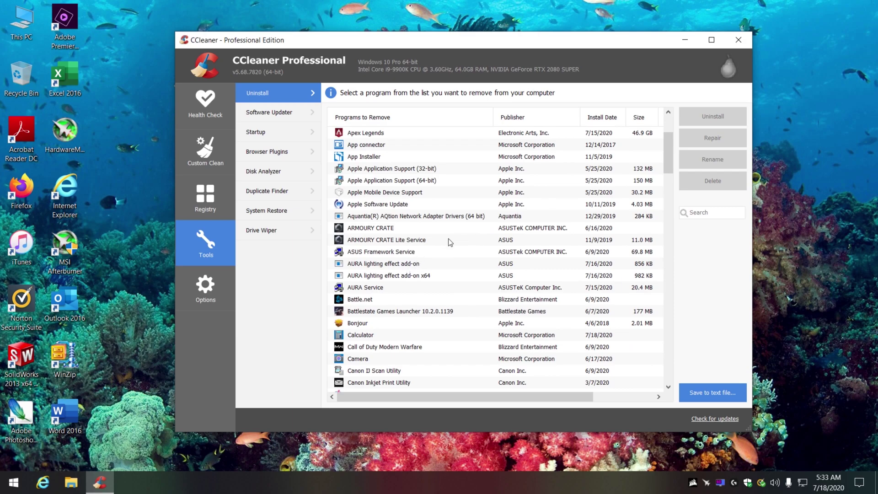
scroll(453, 238, up, 3)
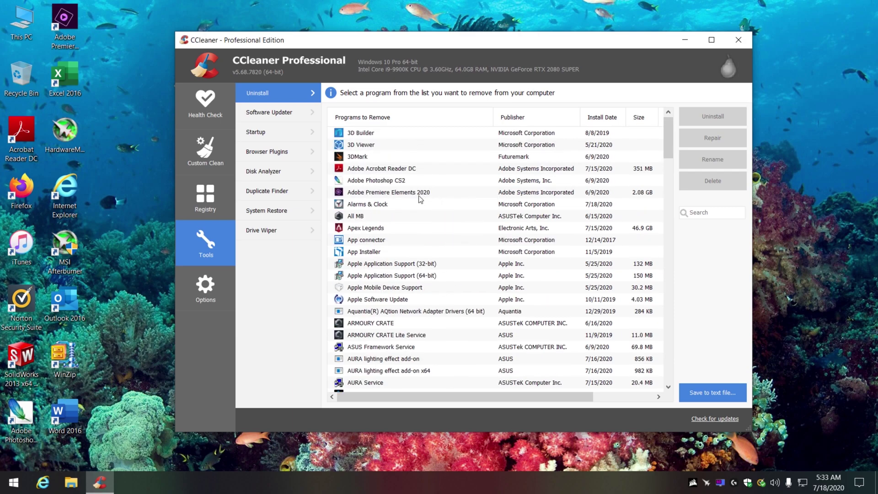
scroll(456, 212, down, 15)
scroll(457, 223, down, 15)
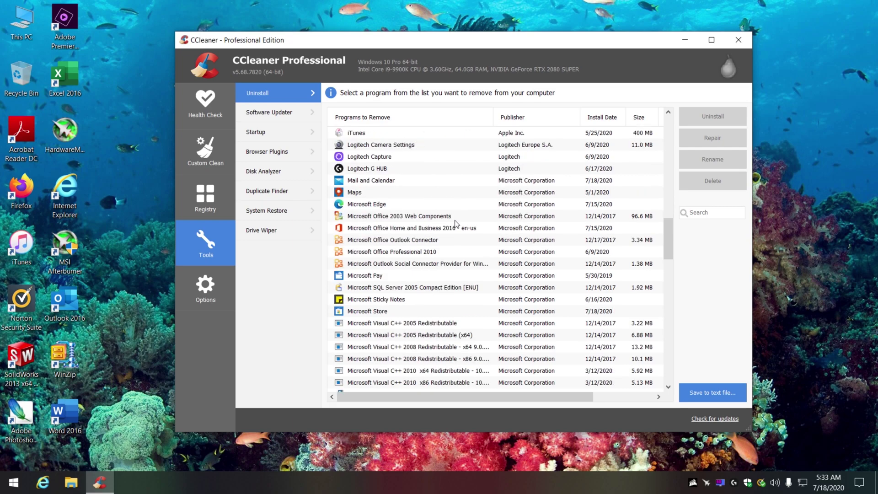
scroll(456, 223, down, 6)
scroll(456, 220, up, 10)
click(213, 196)
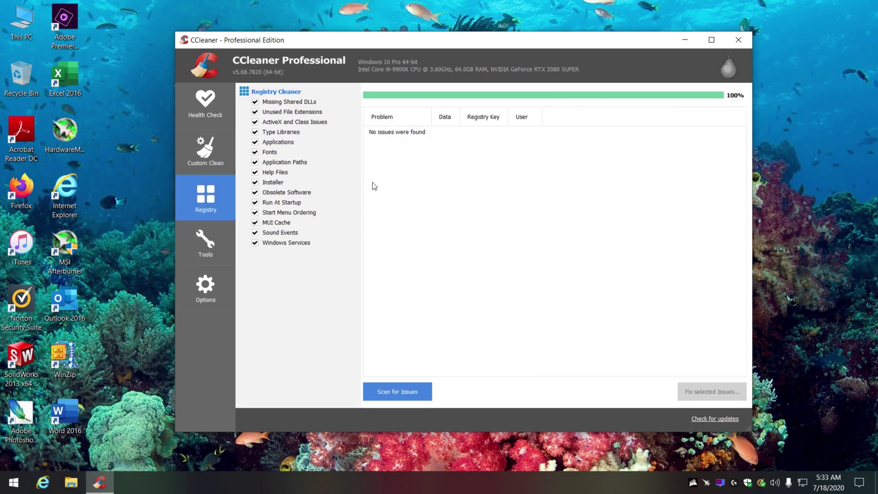
- Review Custom Clean, Cookies and Advanced options, then close CCleaner and launch Norton Security Suite
click(200, 155)
click(215, 286)
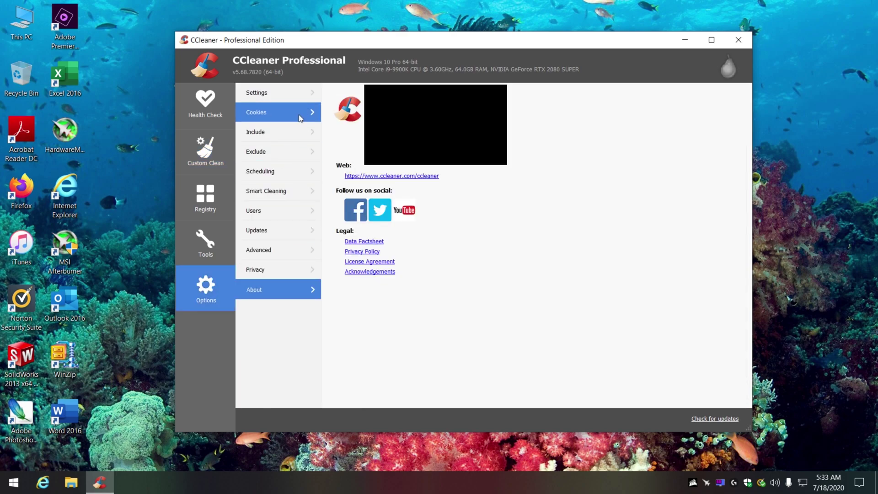
click(301, 118)
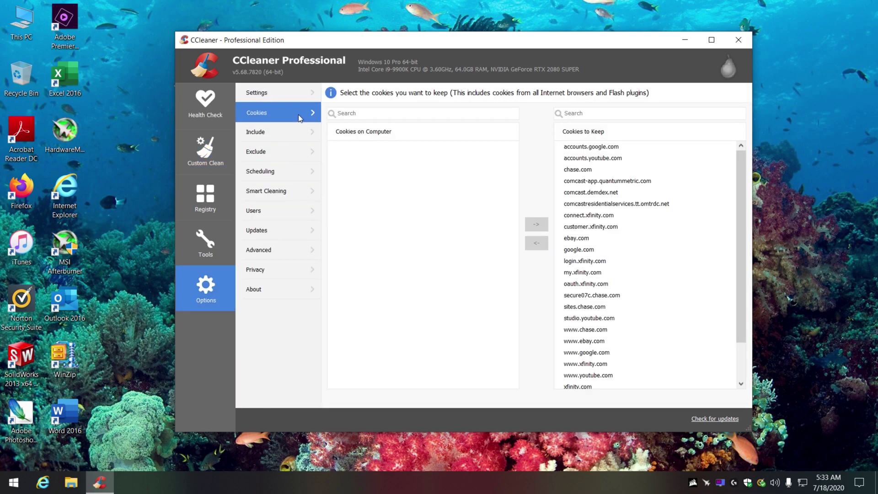
click(281, 248)
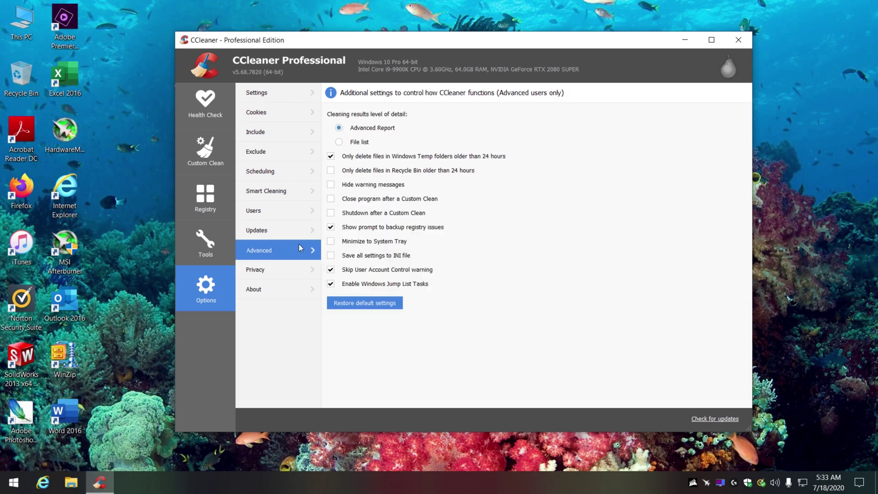
click(739, 41)
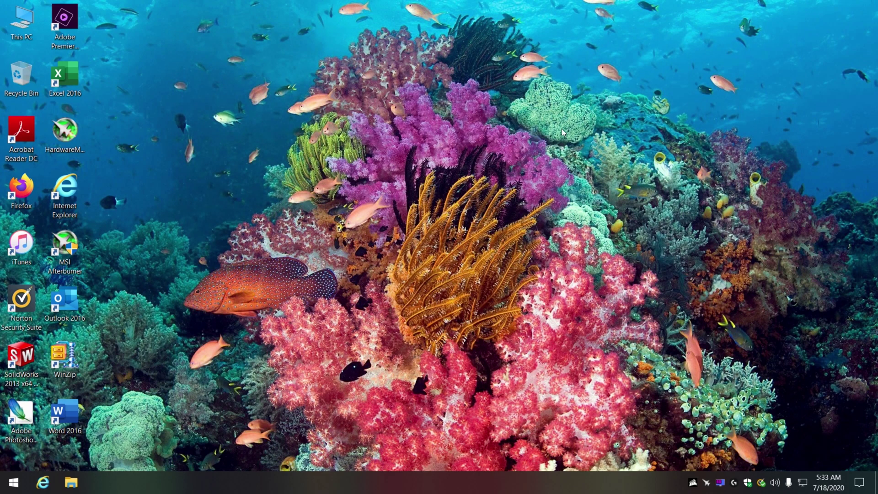
double_click(21, 302)
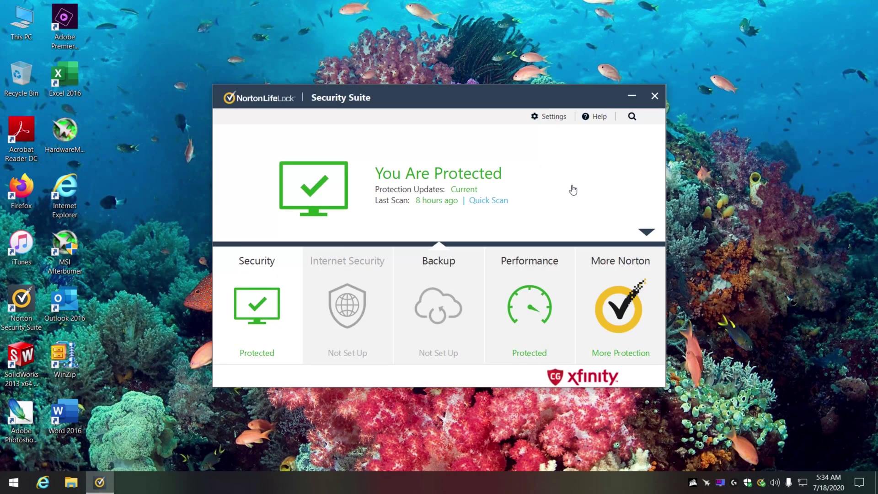
- Run Norton LiveUpdate from Security to bring protection updates current
click(274, 306)
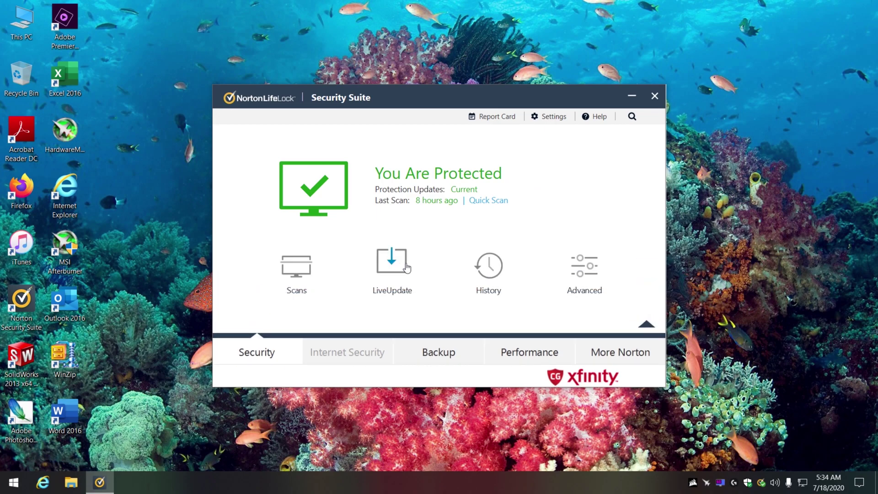
click(393, 266)
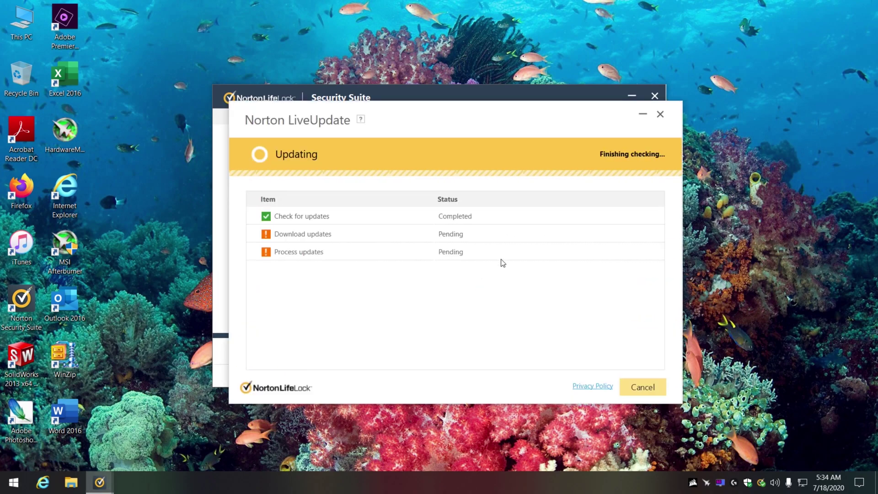
click(639, 388)
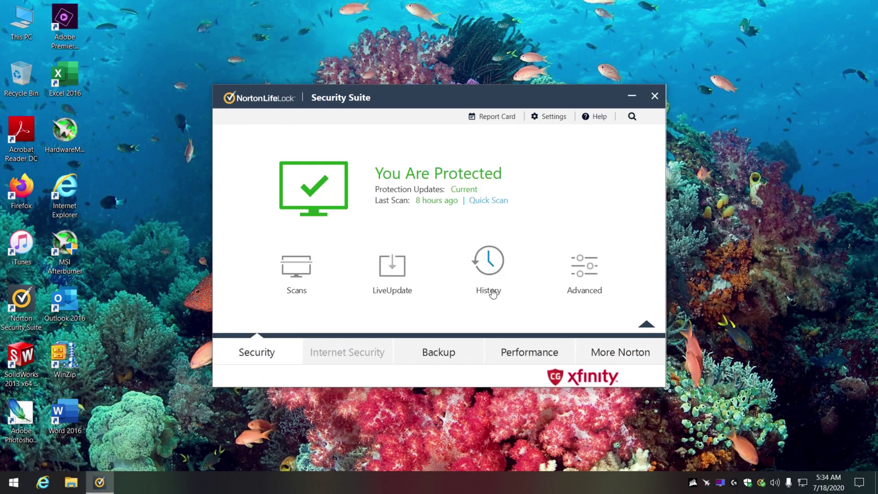
- Run a Quick Scan finding no threats in 11,251 items, then close Norton
click(314, 273)
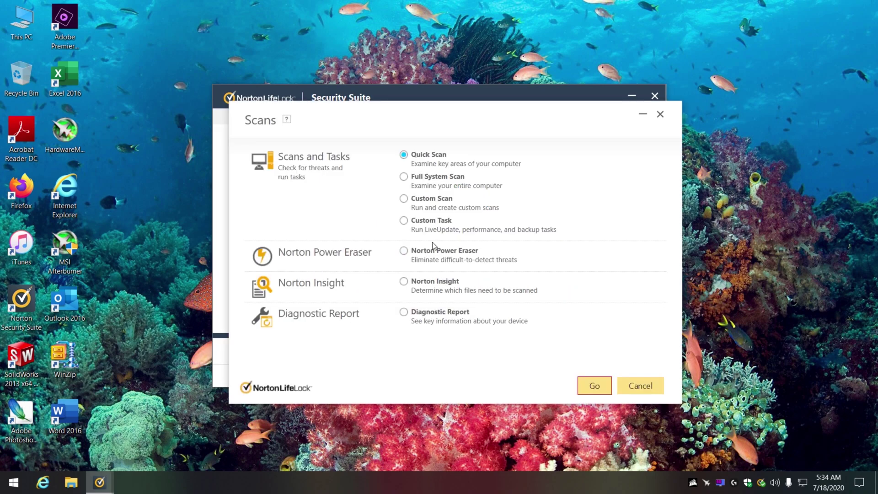
click(590, 384)
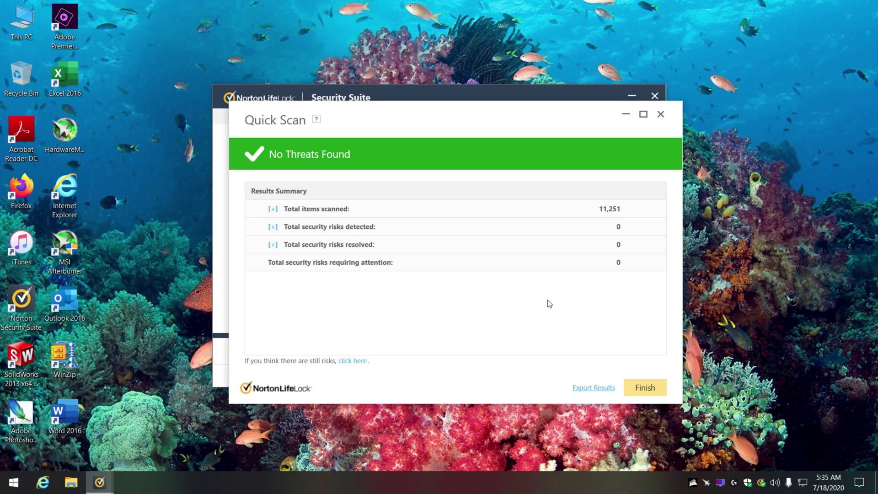
click(642, 387)
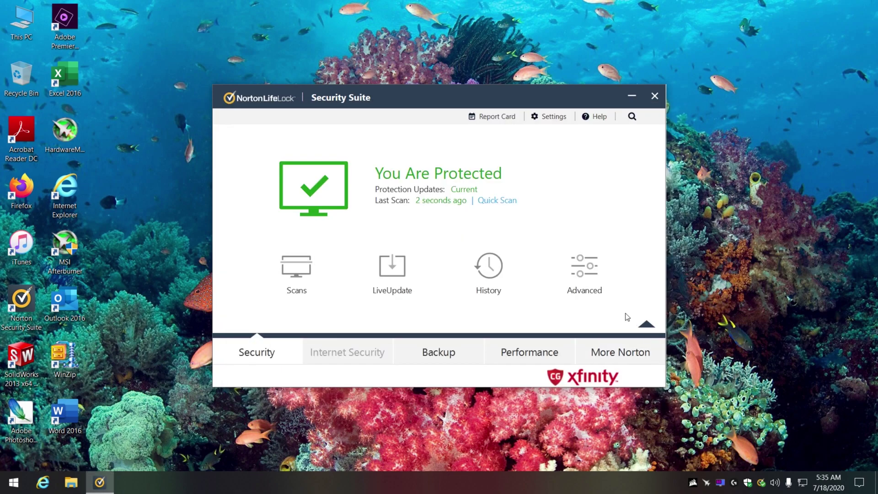
drag(663, 99, 660, 98)
click(652, 96)
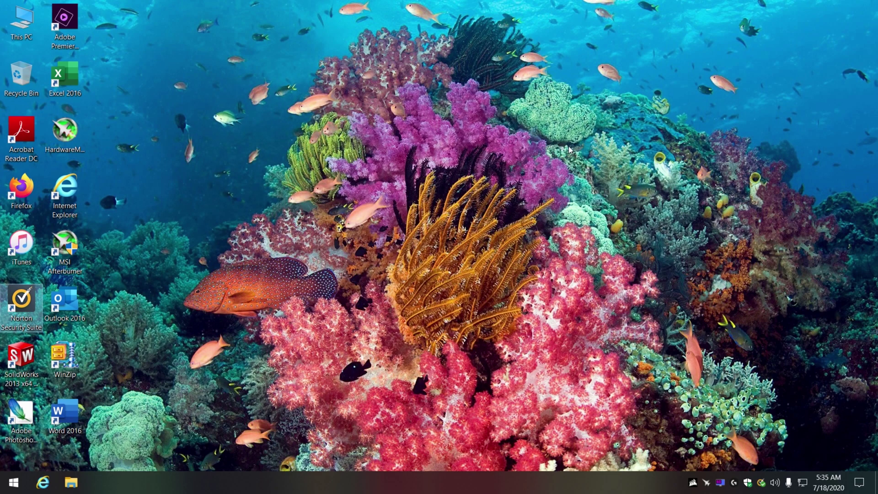
- Open the System Protection tab of System Properties from This PC
right_click(20, 18)
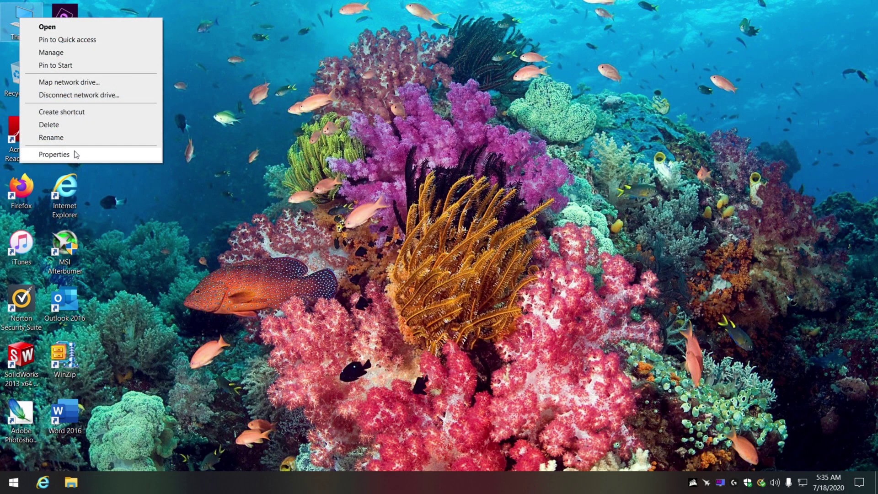
click(54, 155)
click(184, 132)
drag(238, 61, 468, 65)
- Inspect the restore settings for Local Disk (C:) and leave them unchanged
click(407, 202)
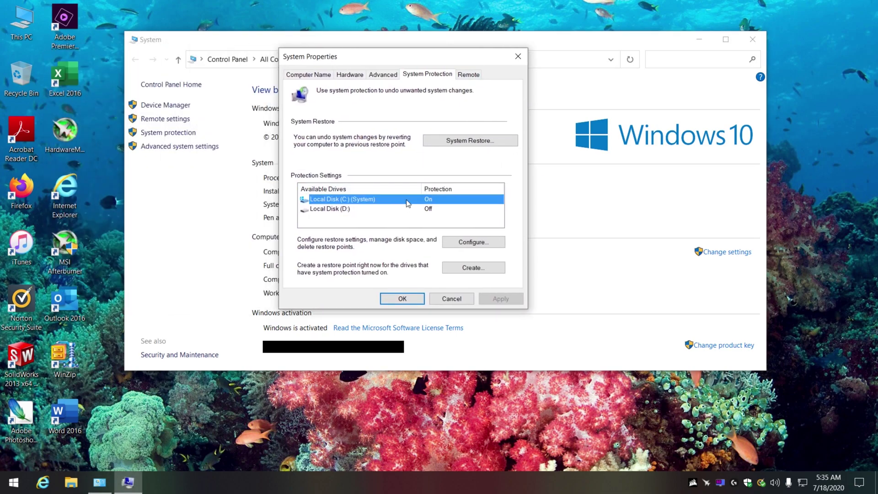
click(484, 247)
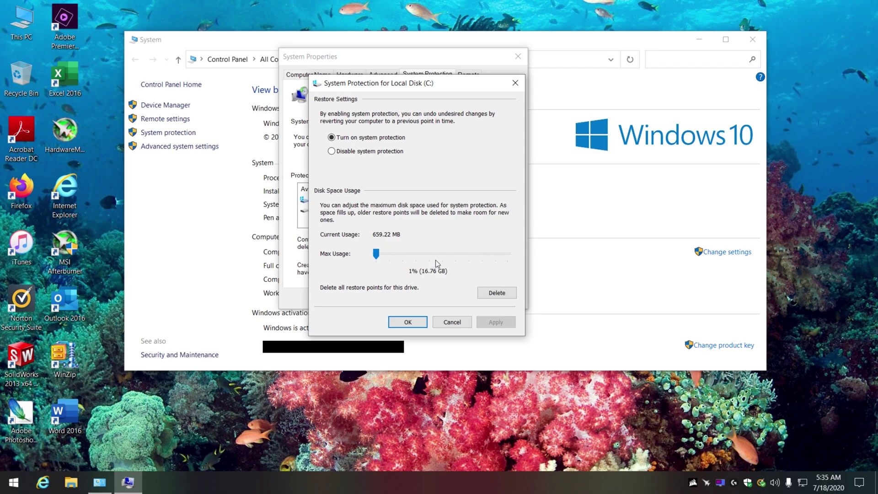
click(436, 322)
- Confirm Local Disk (D:) protection stays Off, then close System Properties and System
click(422, 209)
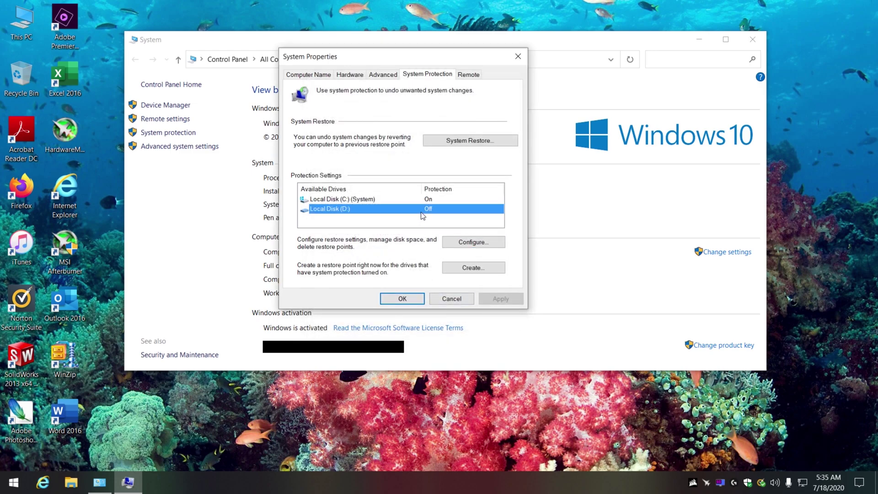
click(477, 242)
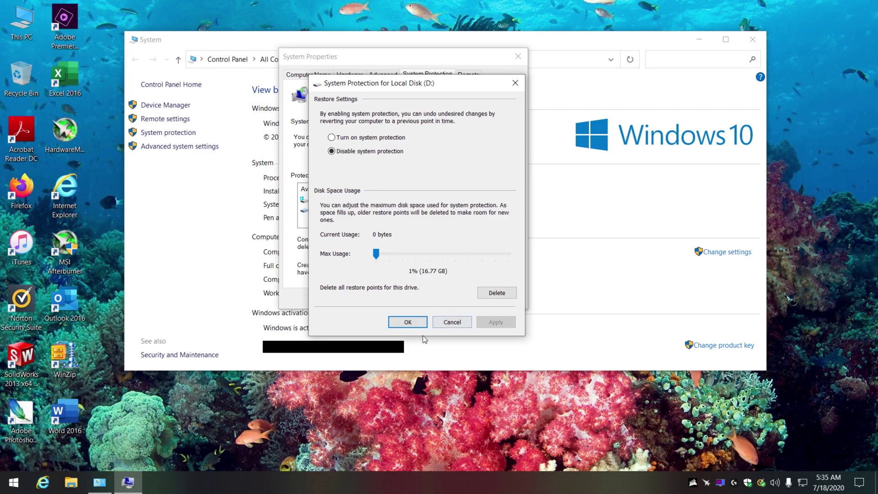
click(417, 322)
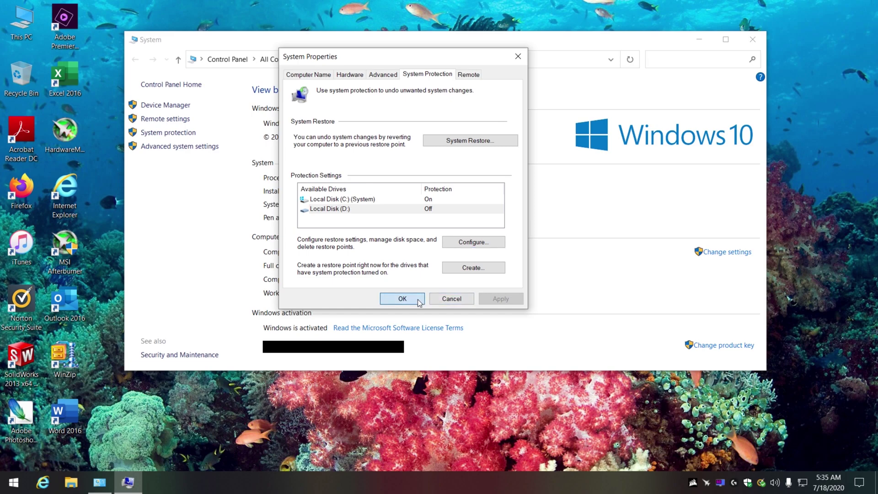
click(402, 298)
click(752, 41)
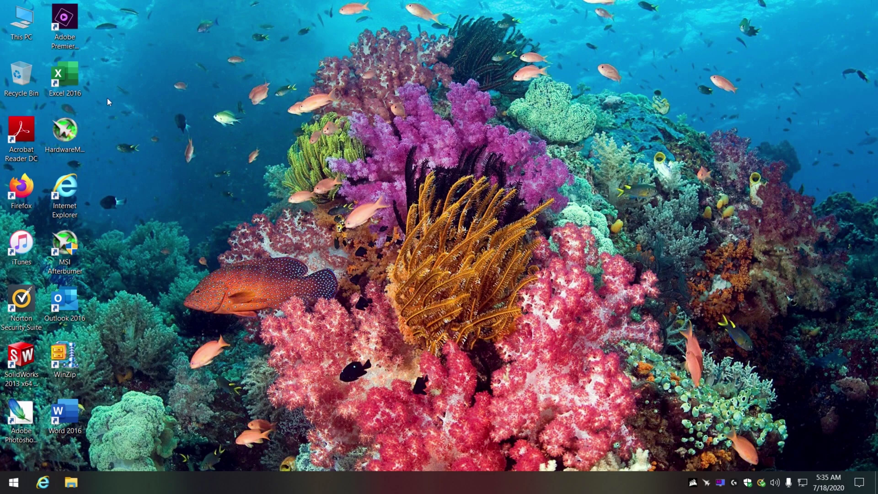
click(858, 482)
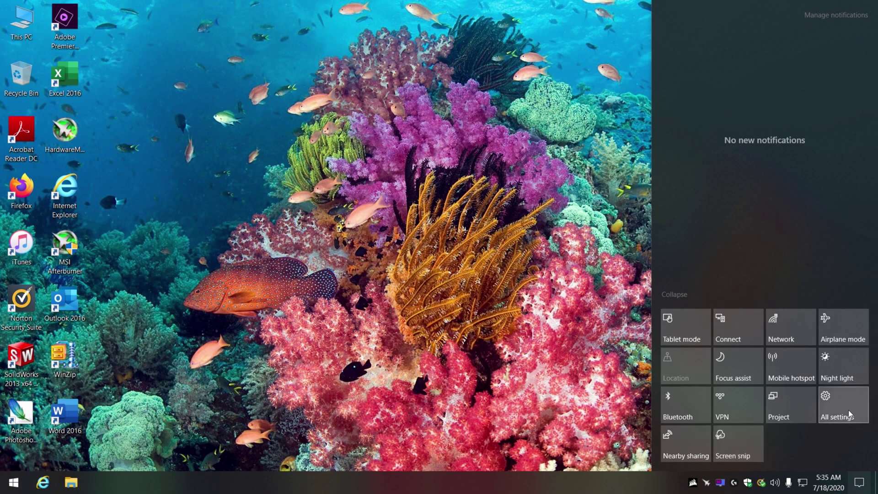
click(836, 394)
scroll(487, 250, down, 5)
scroll(483, 249, up, 2)
scroll(482, 248, up, 3)
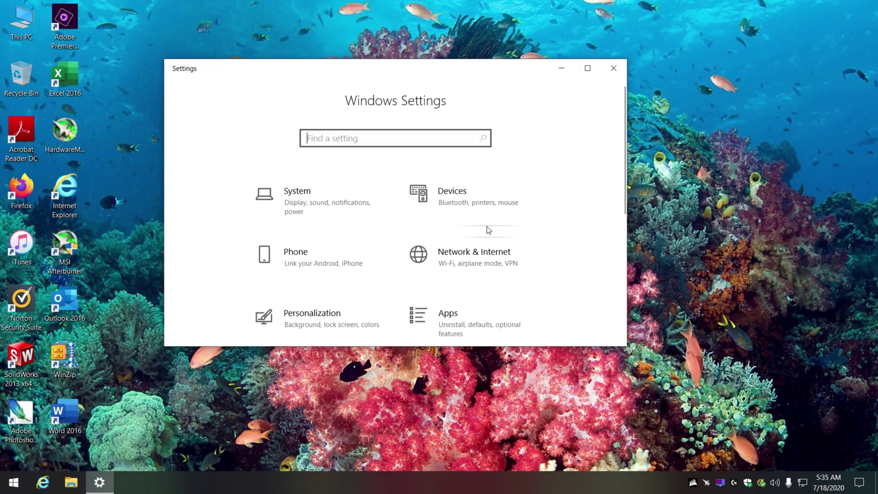
click(613, 68)
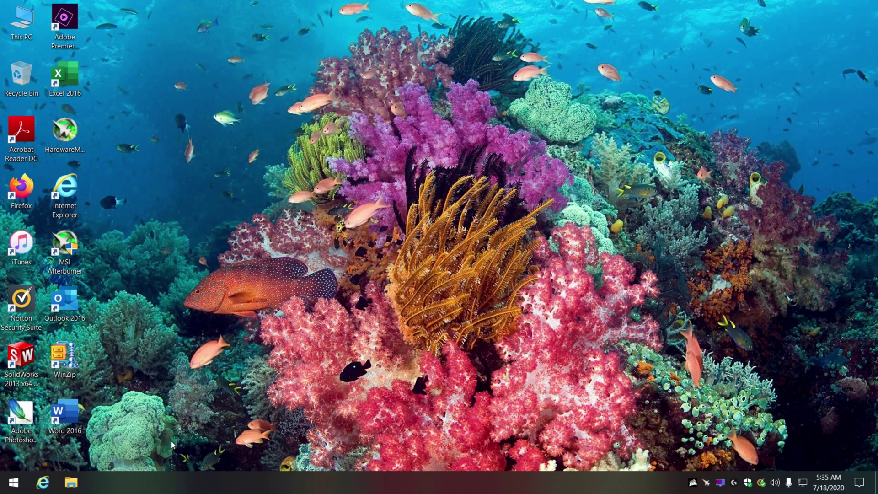
click(13, 482)
text(cont)
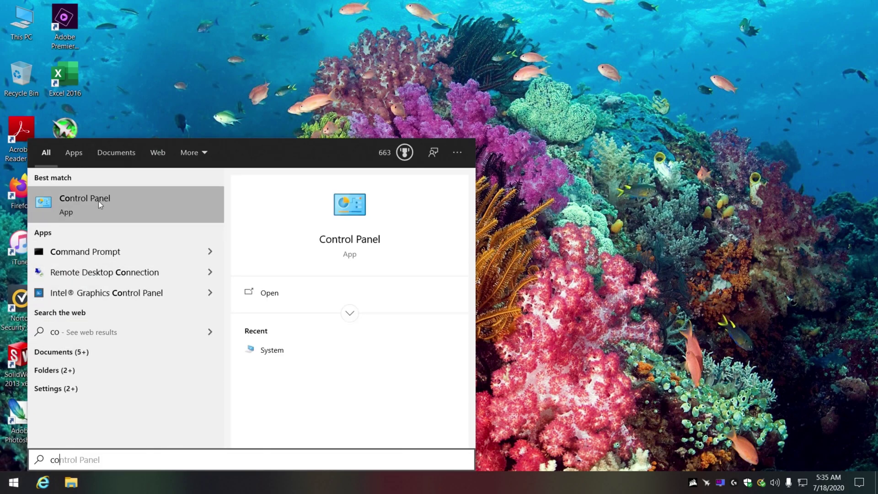
click(99, 198)
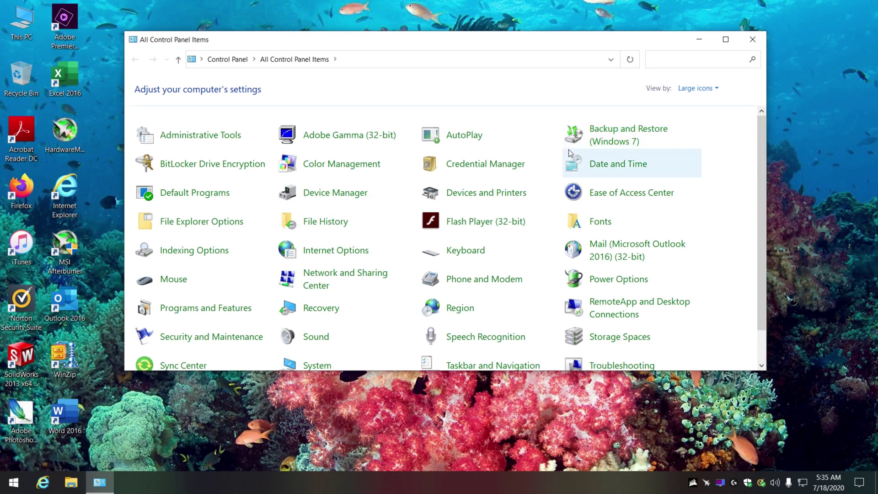
click(605, 130)
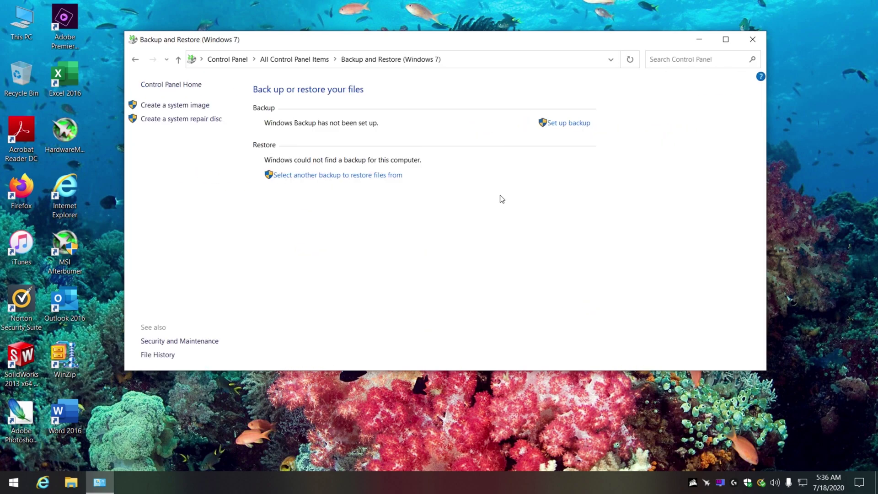
click(200, 105)
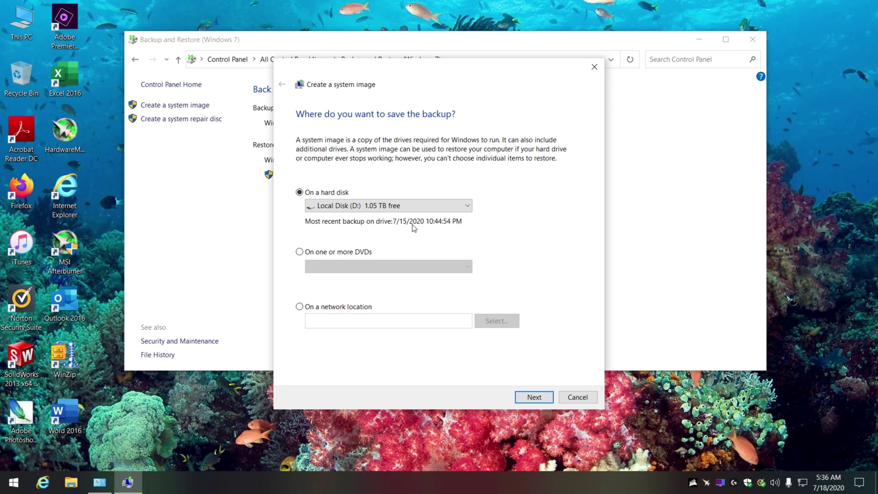
click(572, 396)
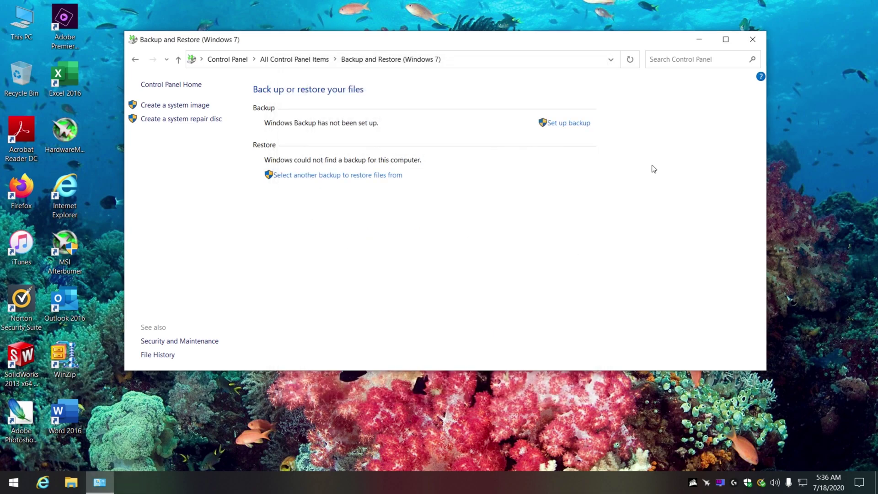
click(756, 43)
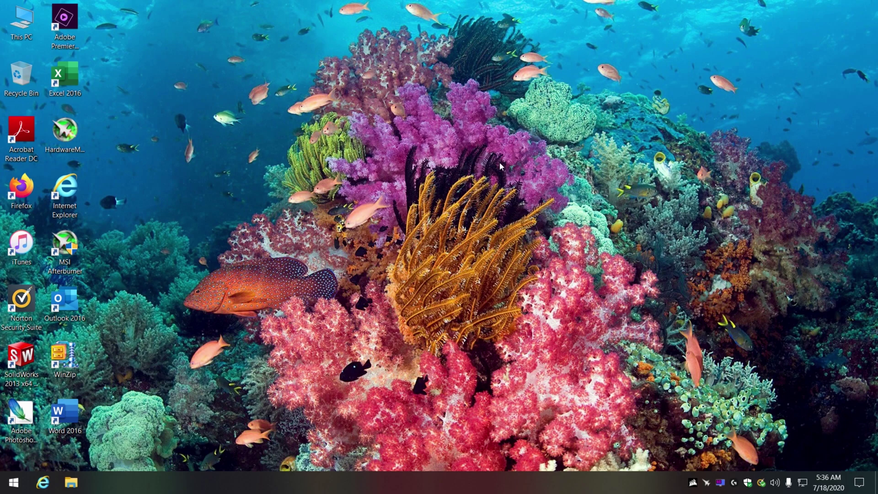
- Check Windows Update shows the PC up to date, last checked 5:01 AM, then close Settings
click(860, 481)
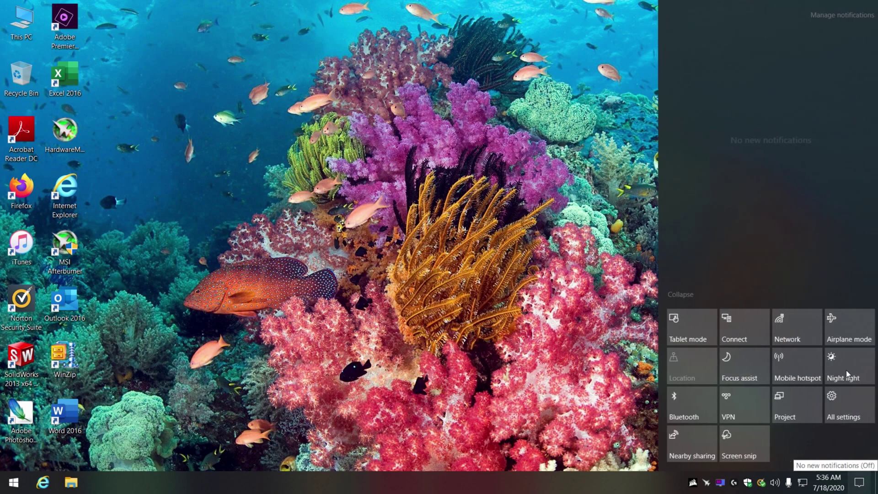
click(844, 408)
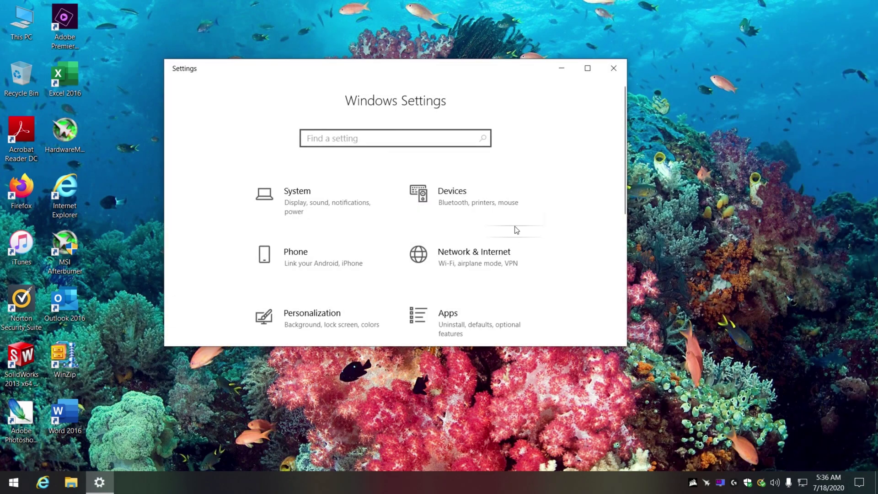
scroll(502, 221, down, 5)
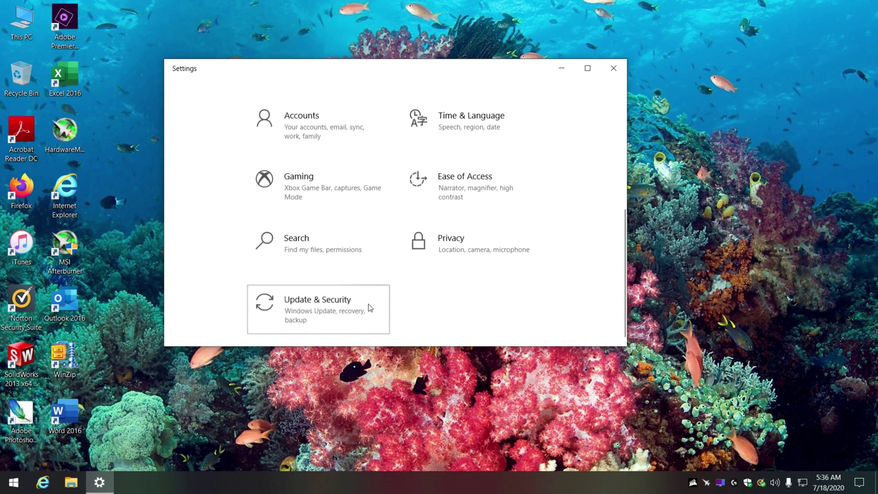
click(369, 308)
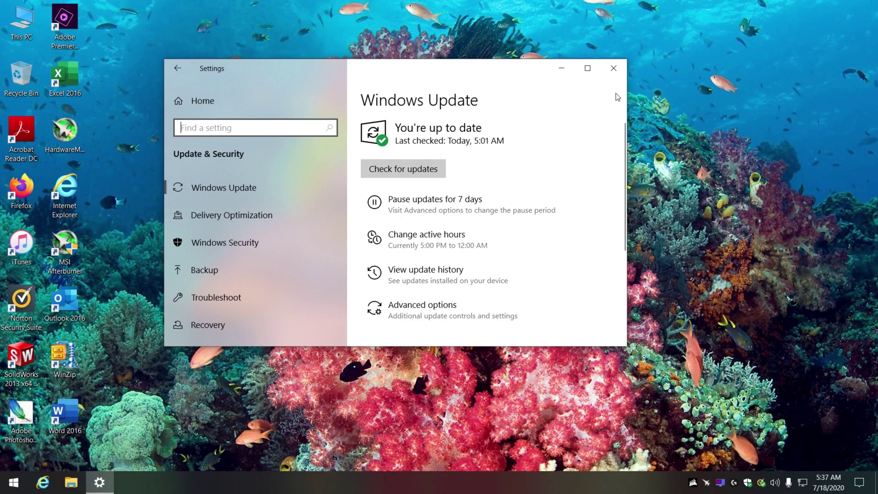
click(614, 68)
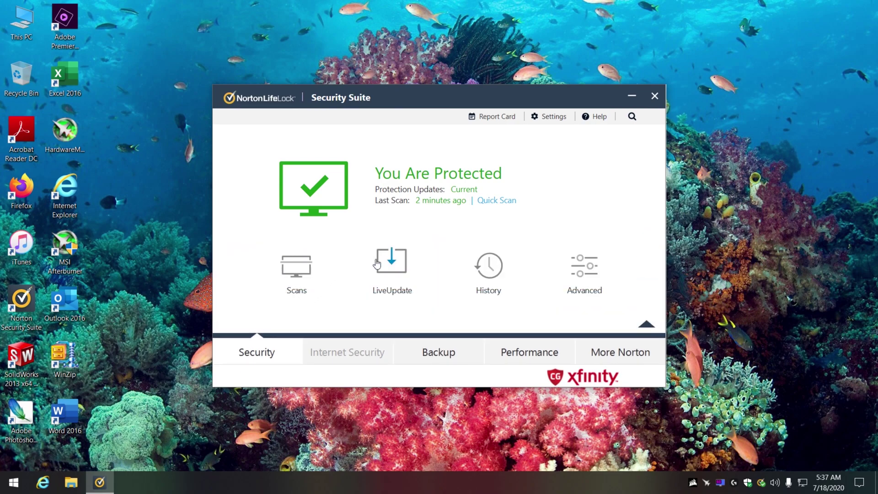
- Launch Norton Power Eraser from the Scans list and accept its risk warning
click(304, 273)
click(406, 253)
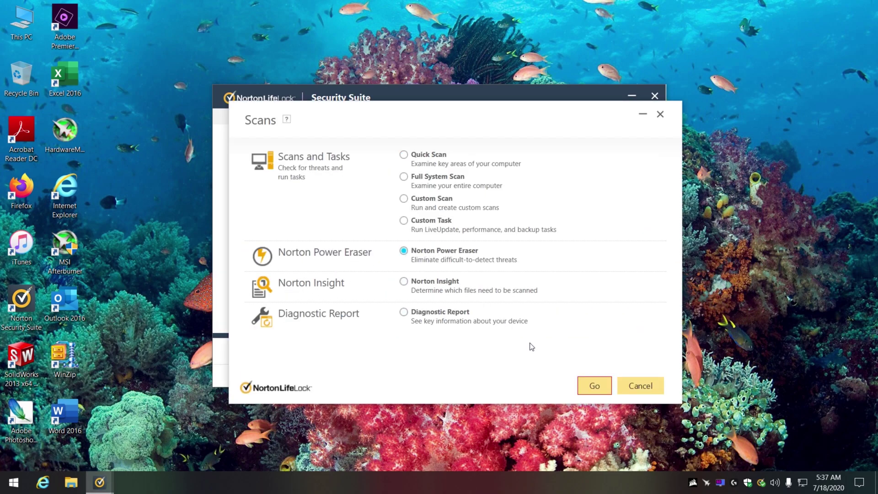
click(590, 384)
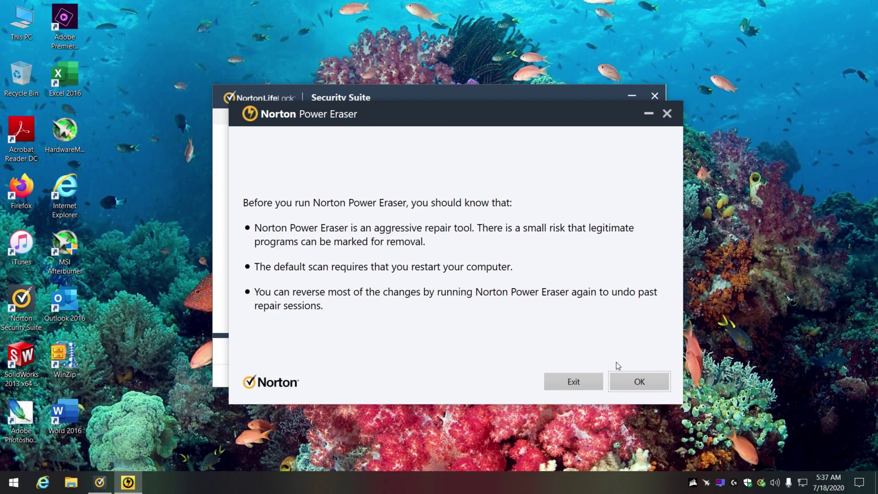
click(635, 384)
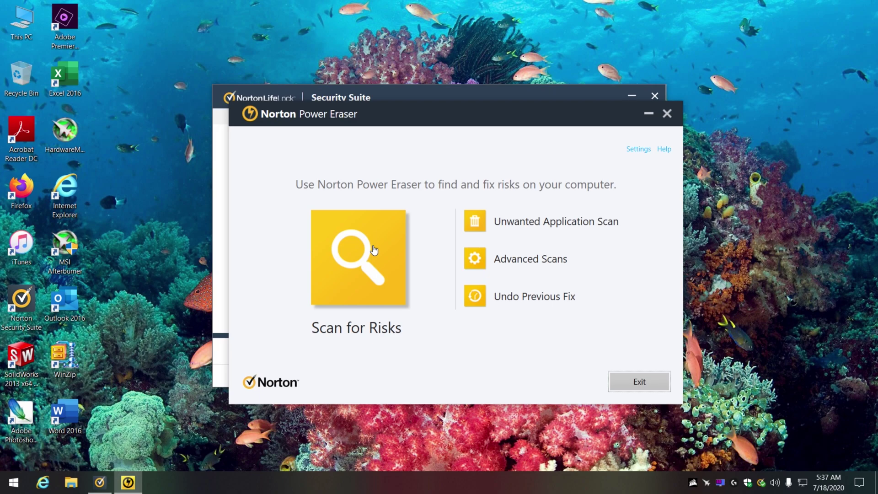
- Start Norton Power Eraser's Unwanted Application Scan and let it scan for unwanted apps
click(541, 222)
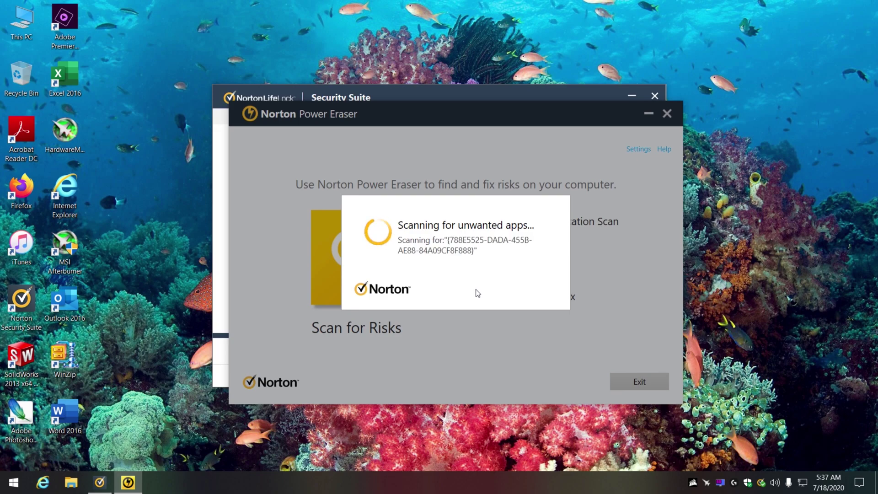